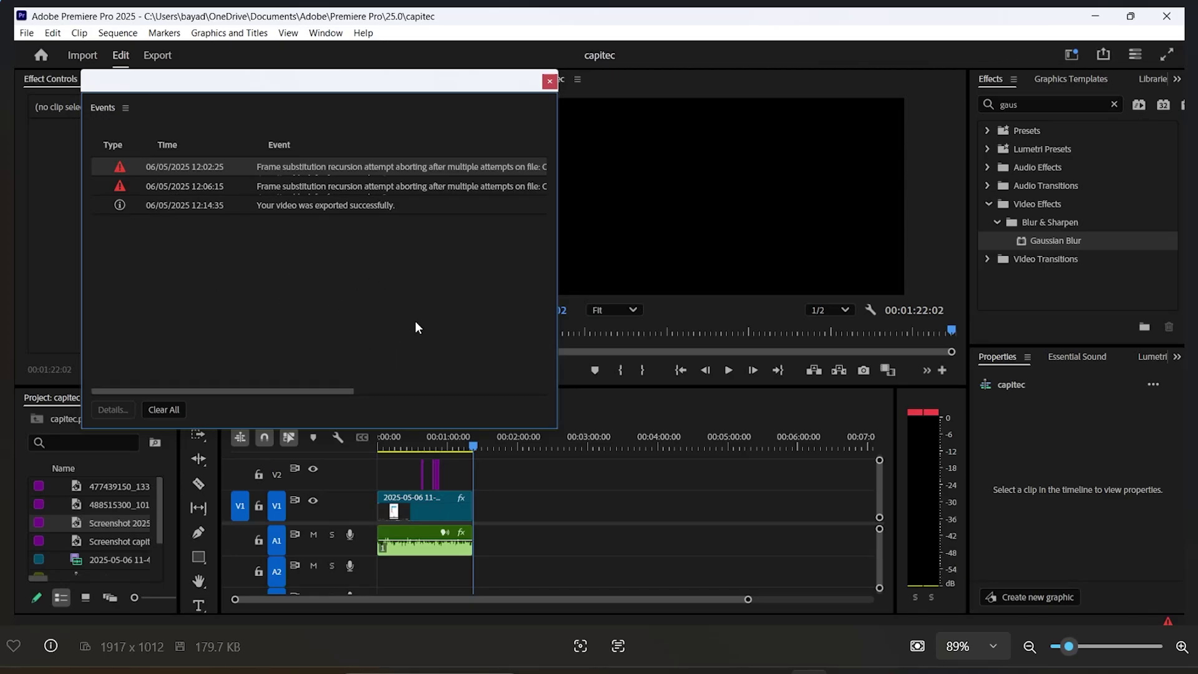
# - Zoom in and out on the Events error screenshot in Photos, then close it
pyautogui.scroll(5, 359, 304)
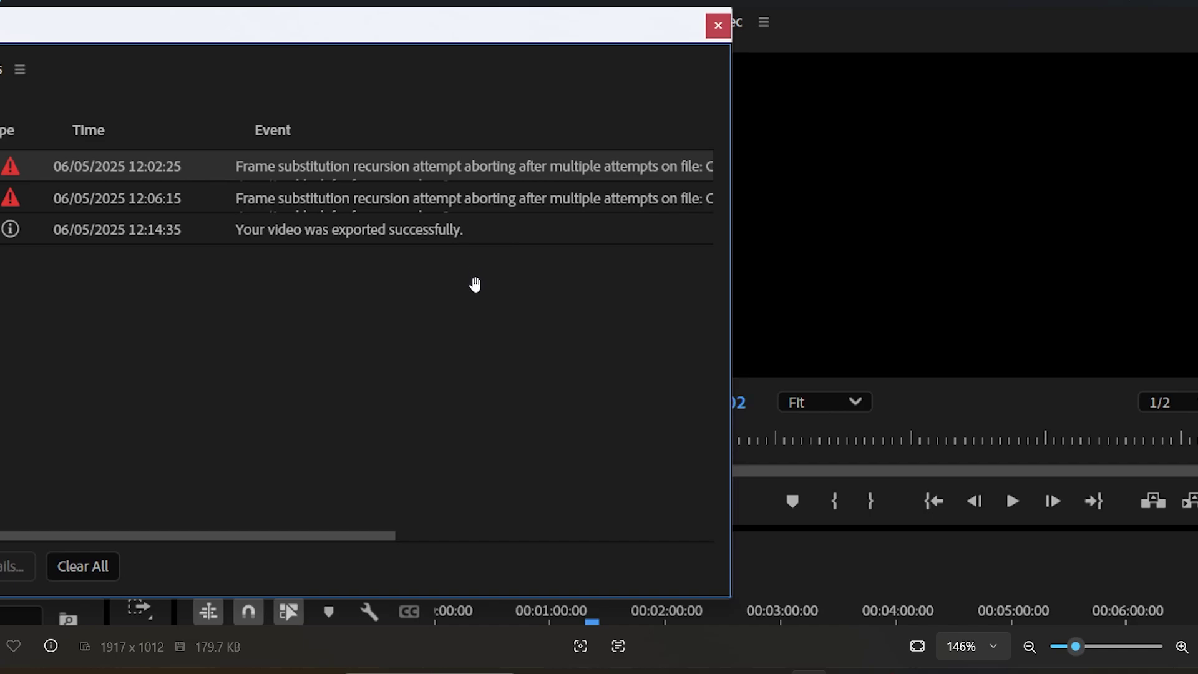
pyautogui.scroll(-2, 476, 286)
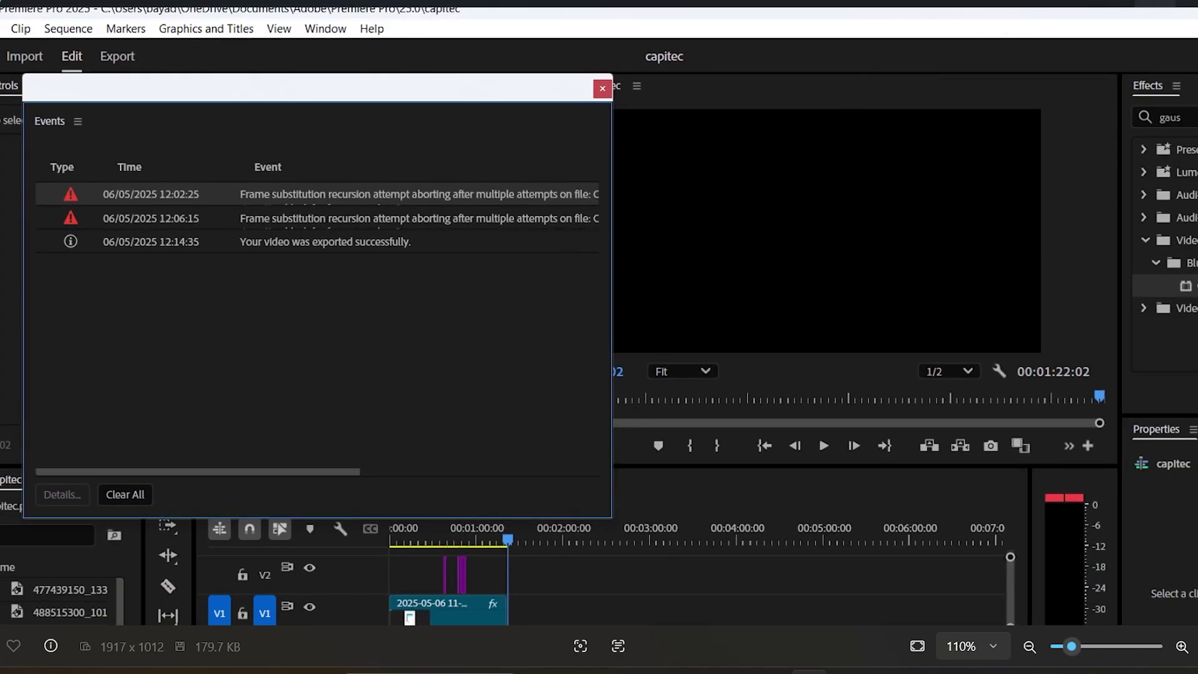
pyautogui.click(1154, 3)
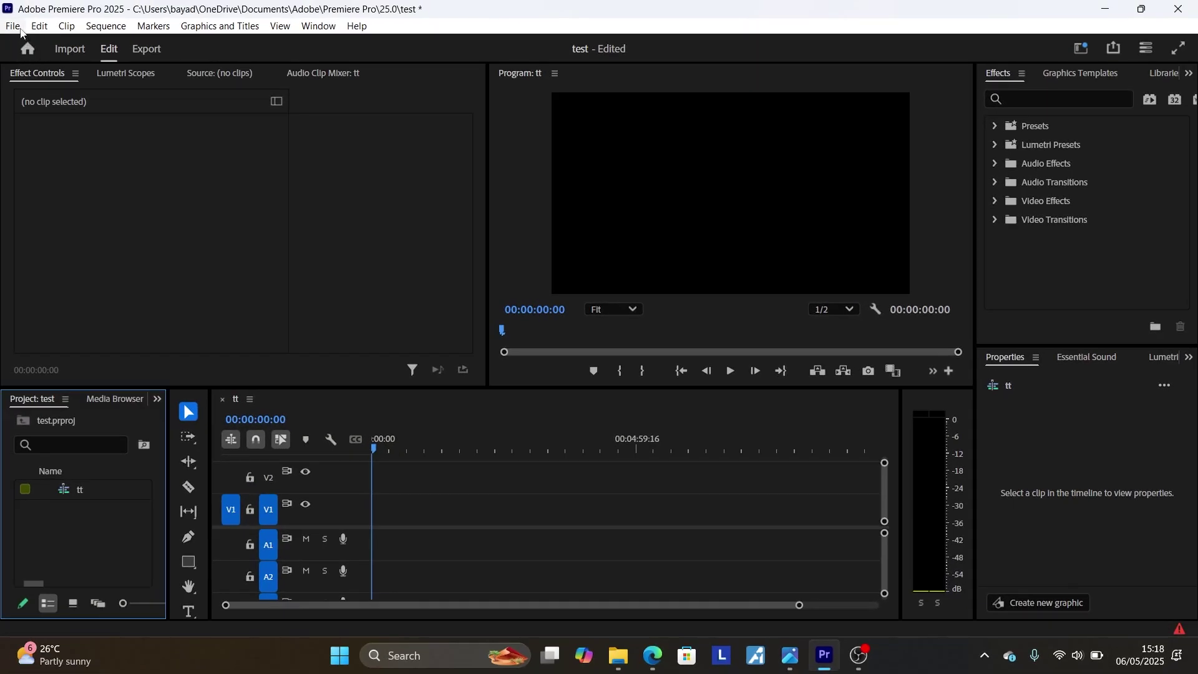
# - Import the JPG image 'first' from the Downloads folder into the test project
pyautogui.click(14, 26)
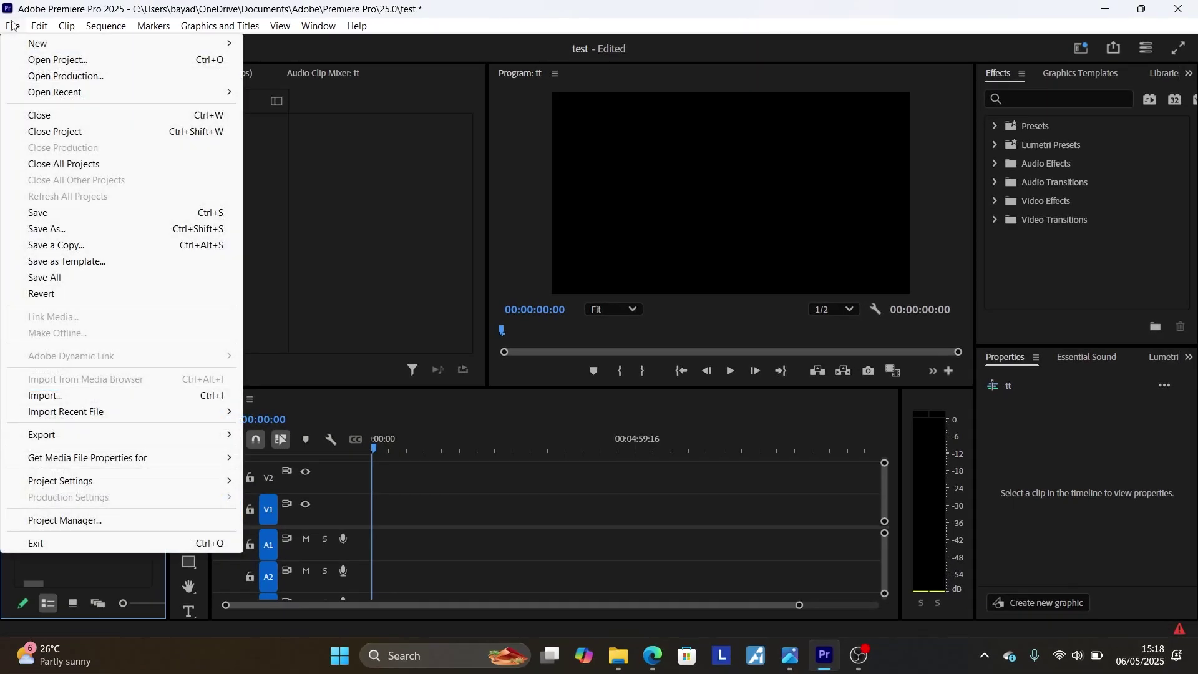
pyautogui.click(83, 395)
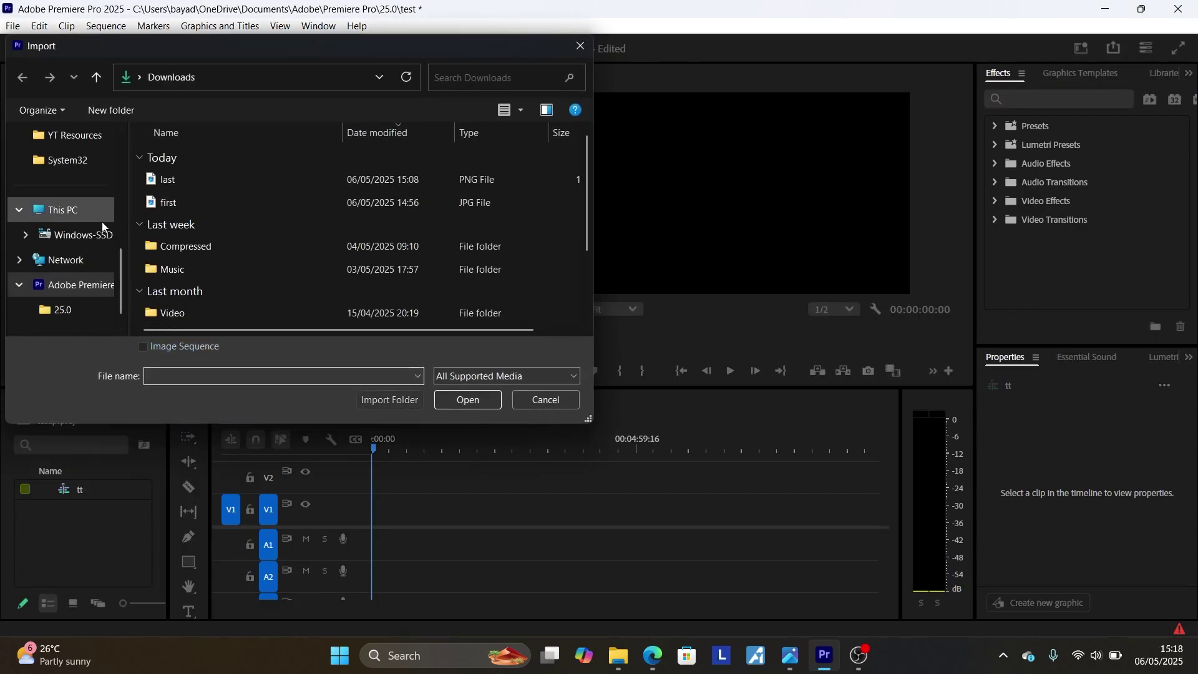
pyautogui.scroll(10, 81, 268)
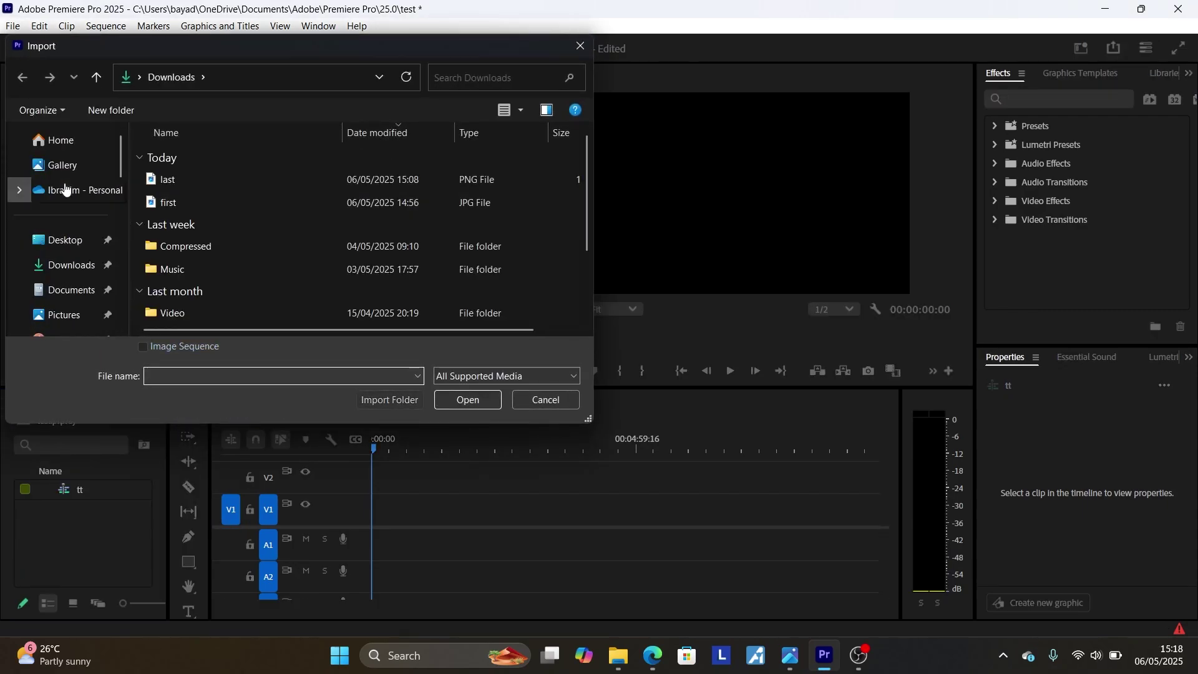
pyautogui.click(63, 272)
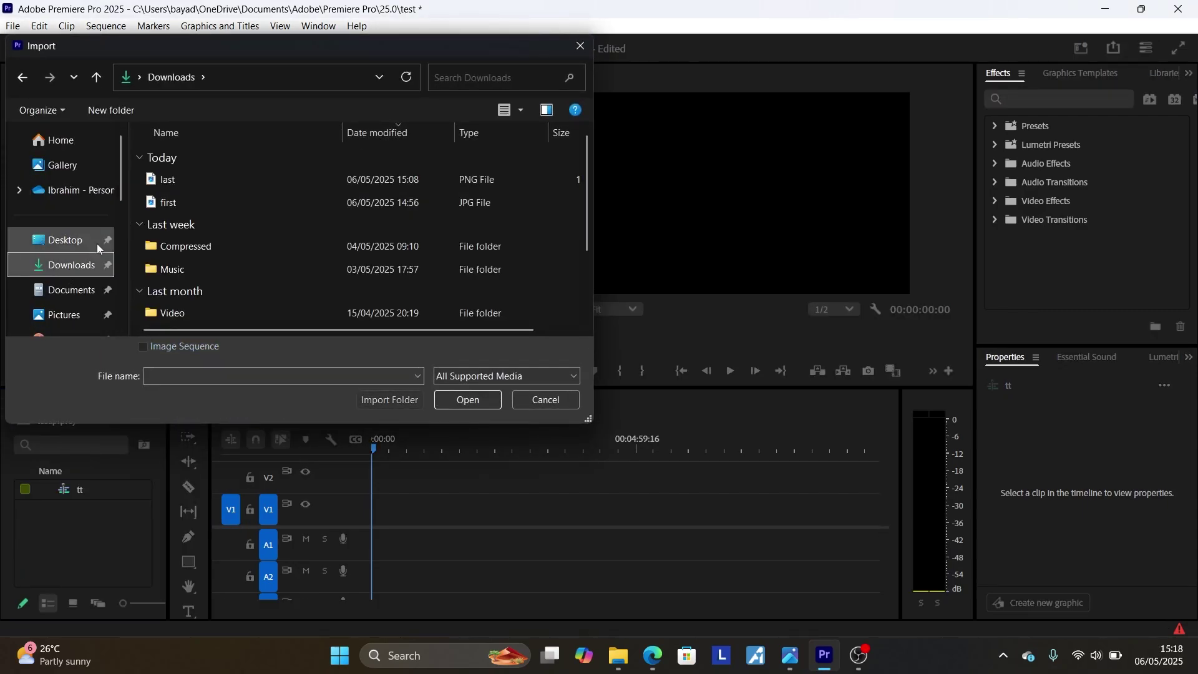
pyautogui.click(240, 197)
pyautogui.click(467, 399)
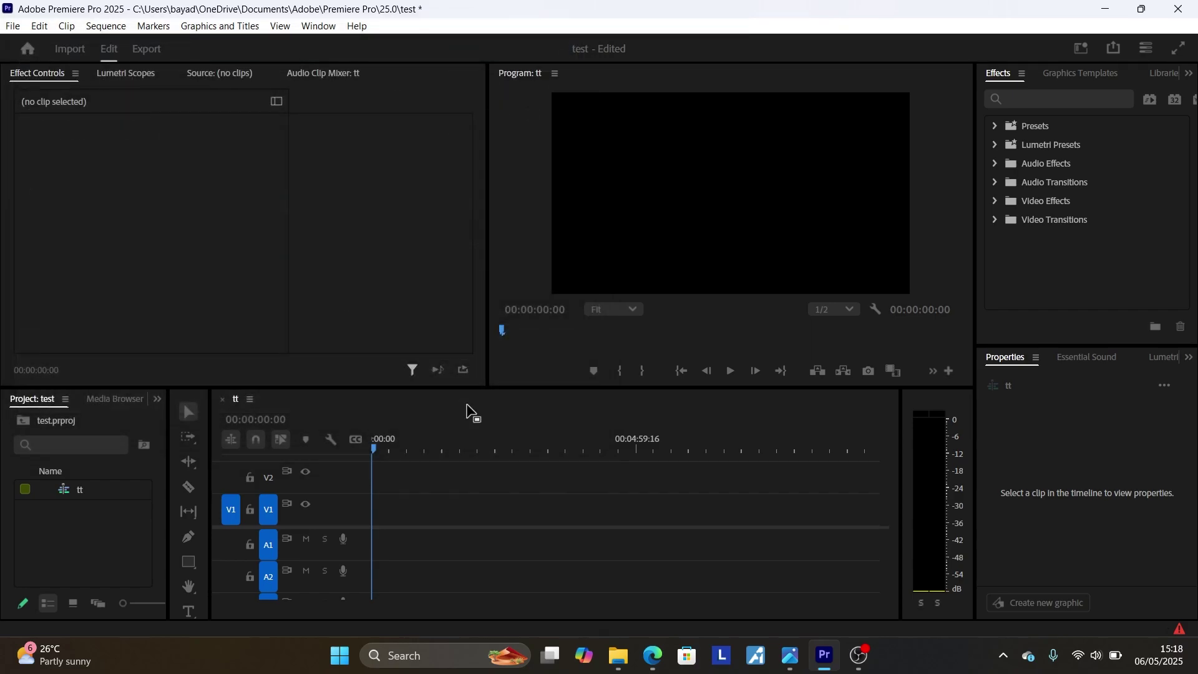
# - Place first.jpg on track V1 and review the two frame substitution errors in Events
pyautogui.moveTo(96, 488); pyautogui.dragTo(377, 517)
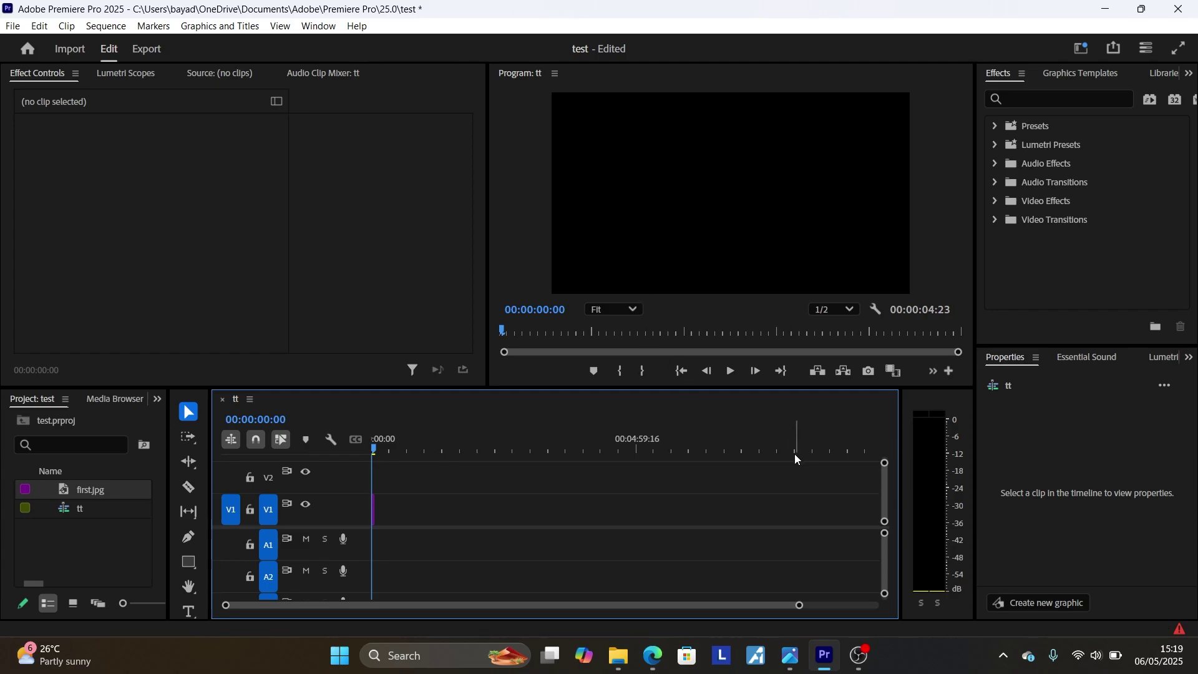
pyautogui.click(1179, 630)
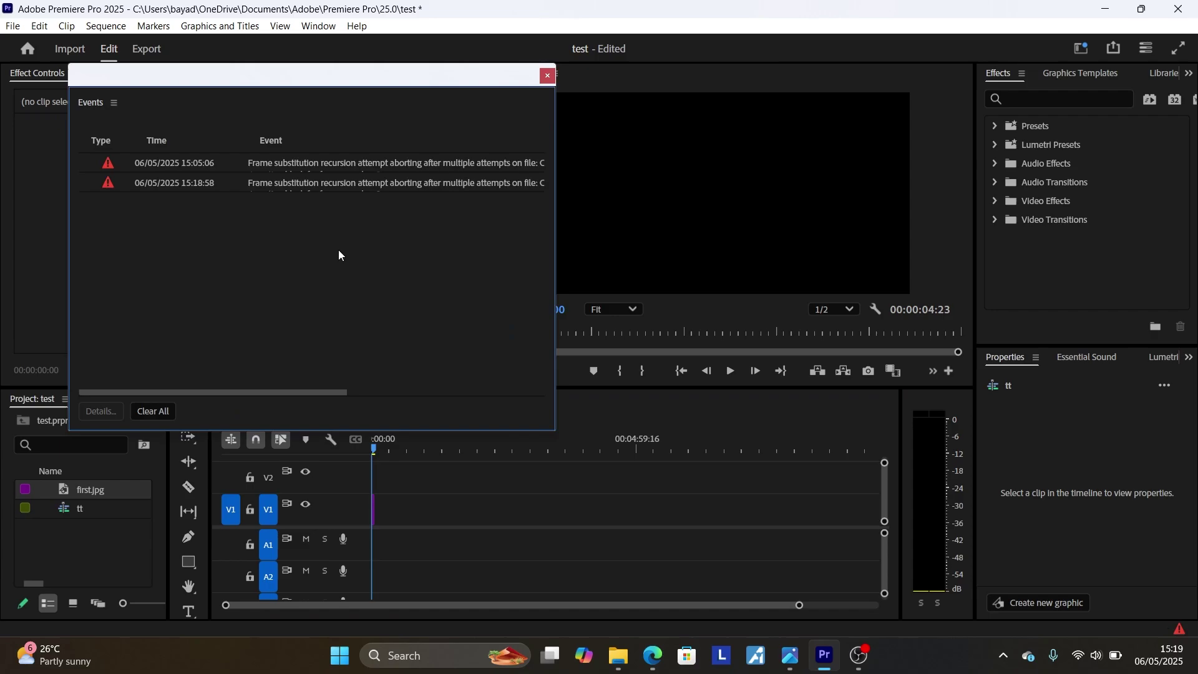
pyautogui.click(547, 75)
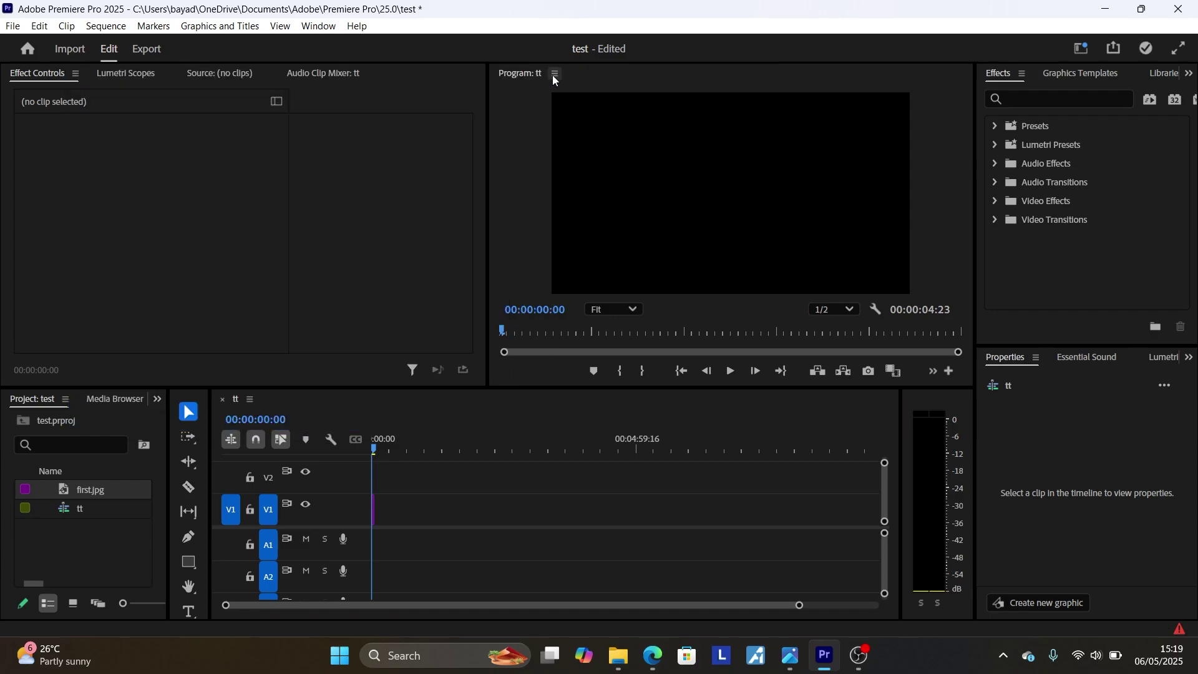
# - Minimize Premiere Pro and return to the Google Docs fix guide, scrolling to its common causes
pyautogui.click(1102, 8)
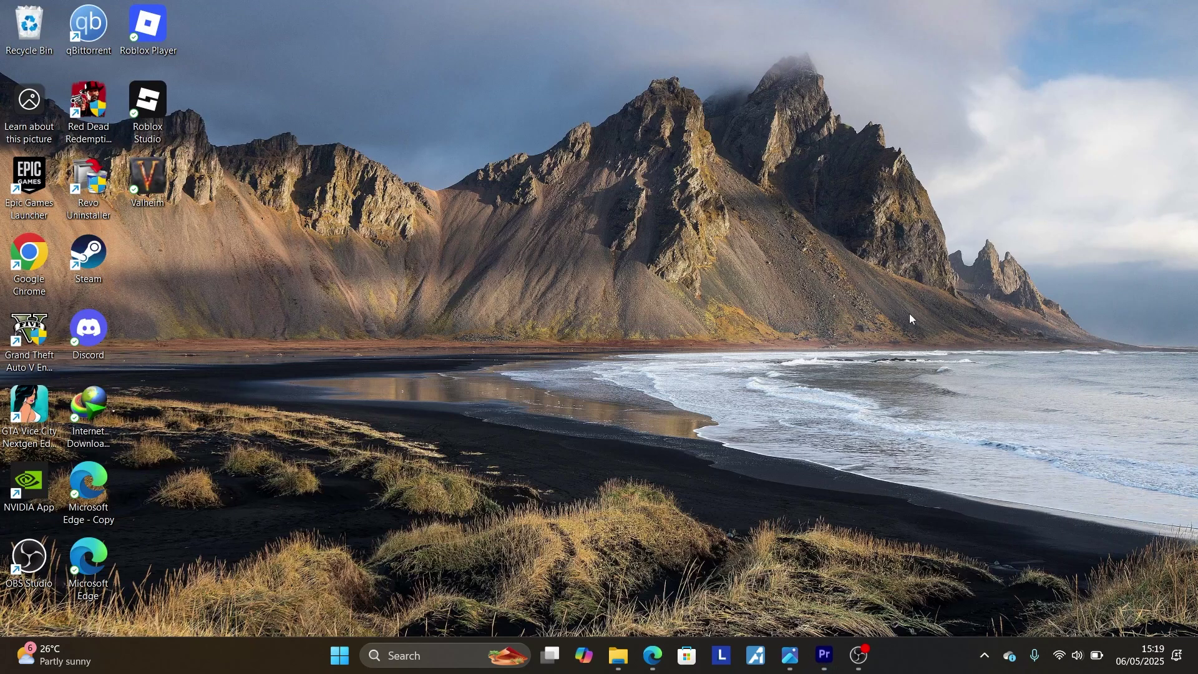
pyautogui.click(653, 655)
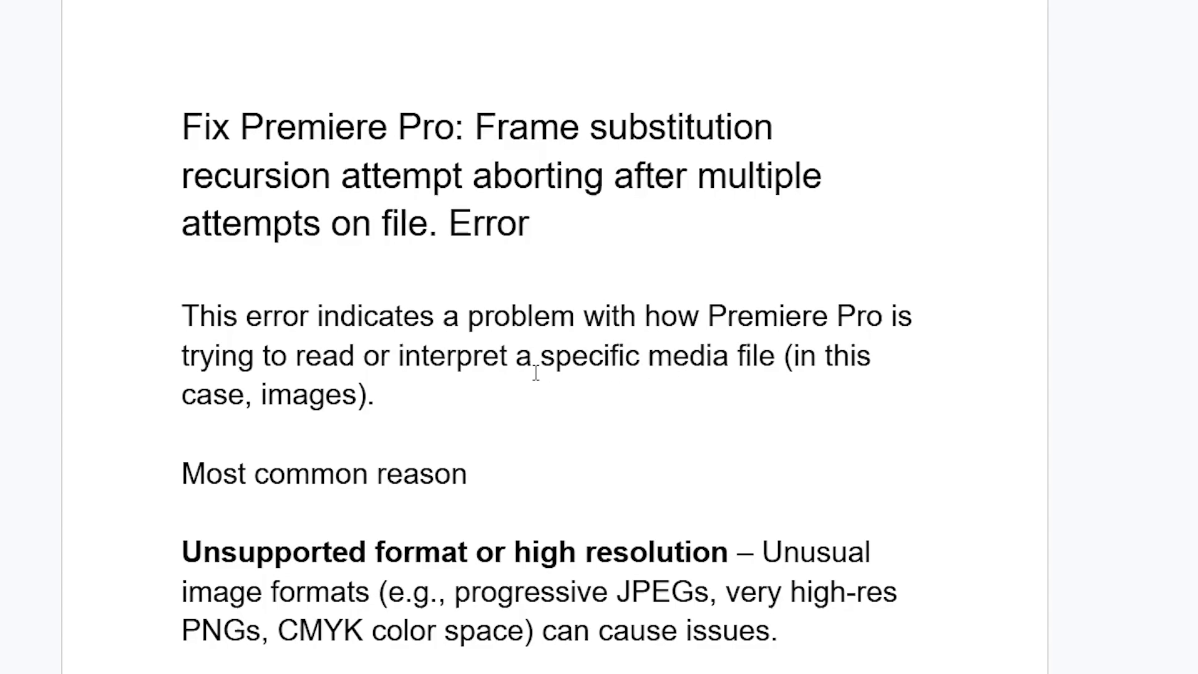
pyautogui.scroll(-4, 535, 373)
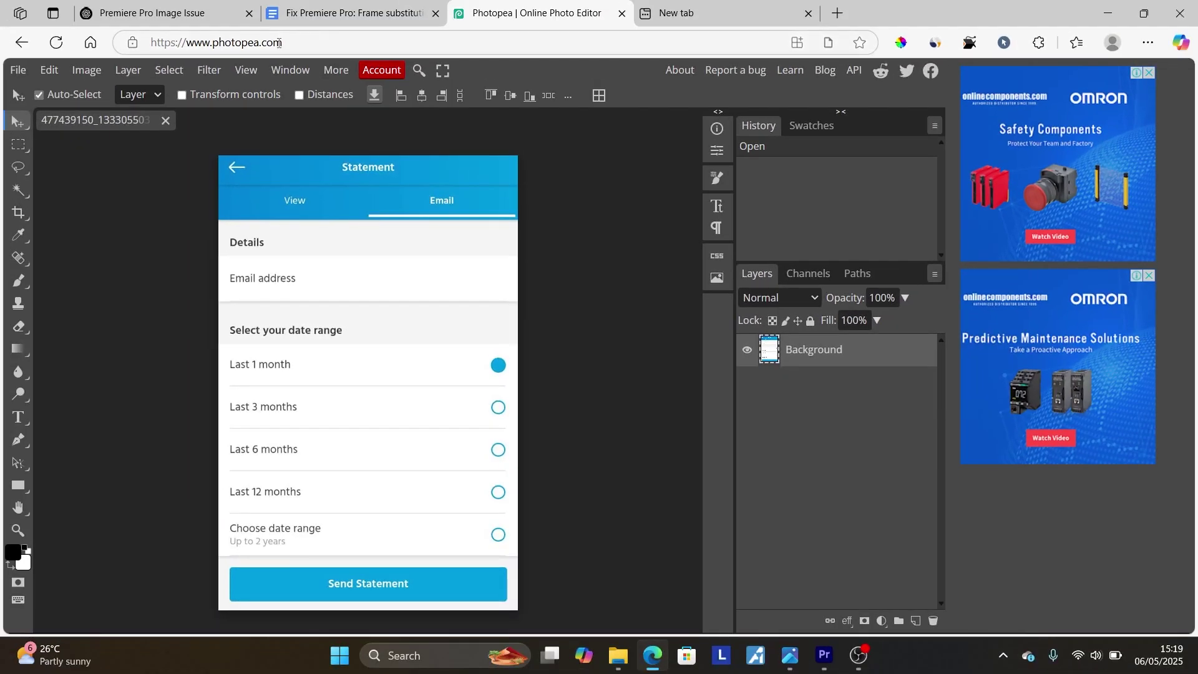
# - Show Photopea's Export as PNG/JPG choices for the statement image, then minimize the browser
pyautogui.click(18, 70)
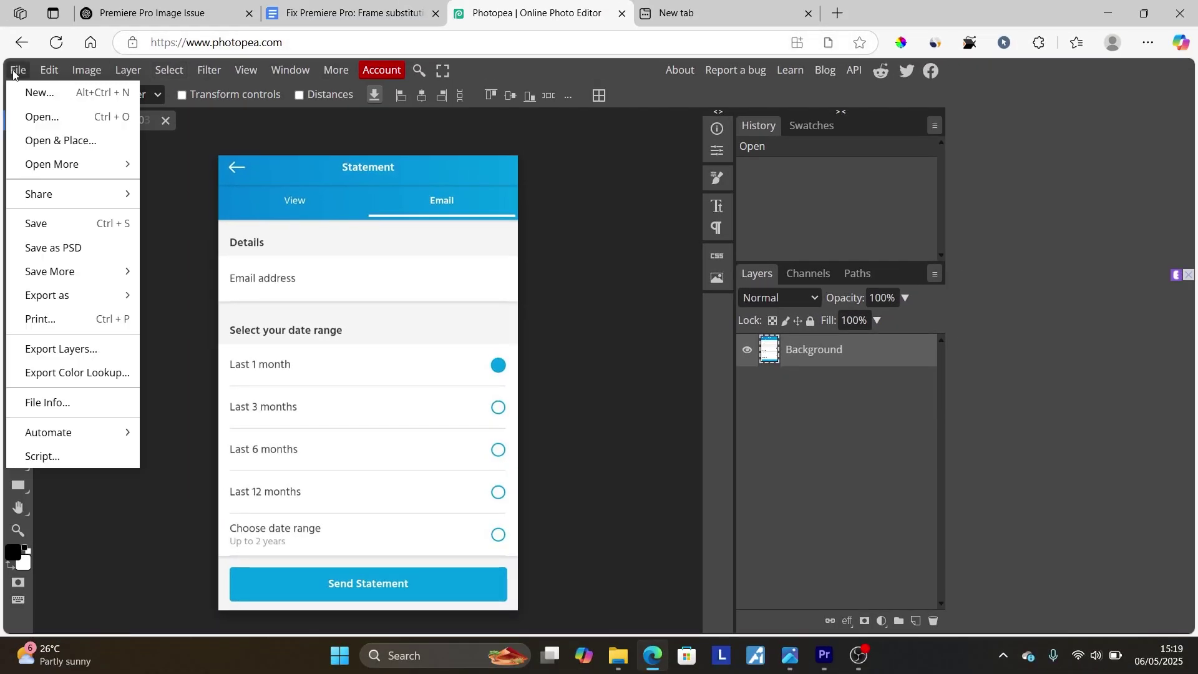
pyautogui.moveTo(112, 295)
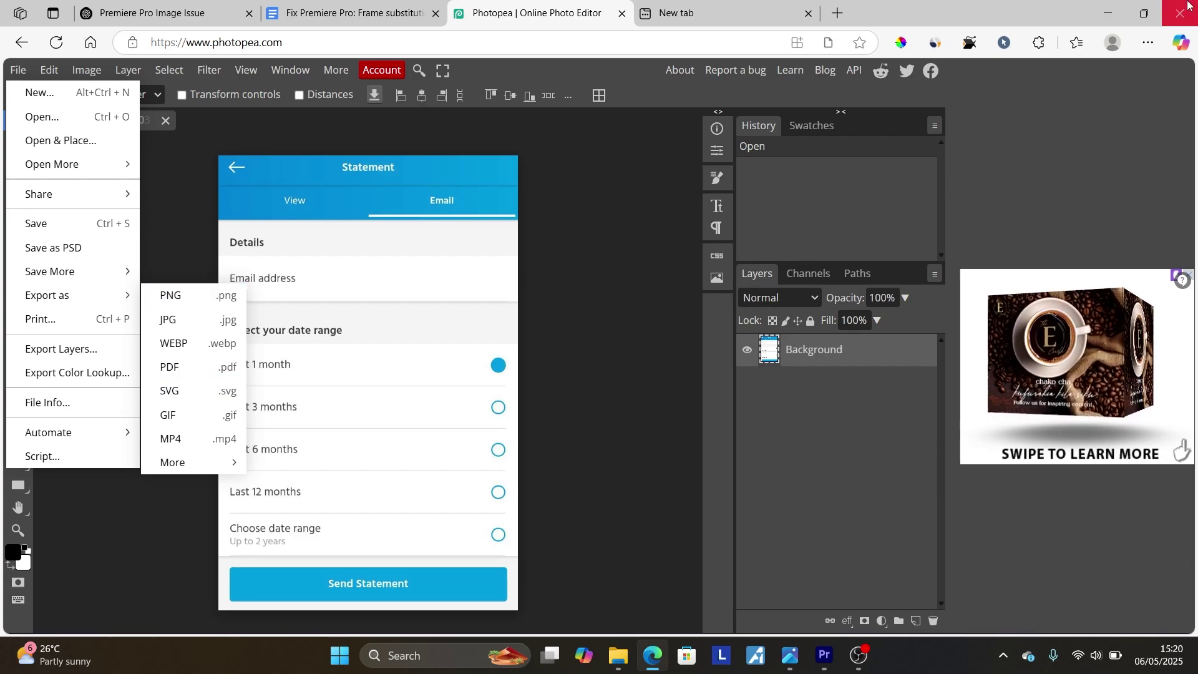
pyautogui.click(1116, 9)
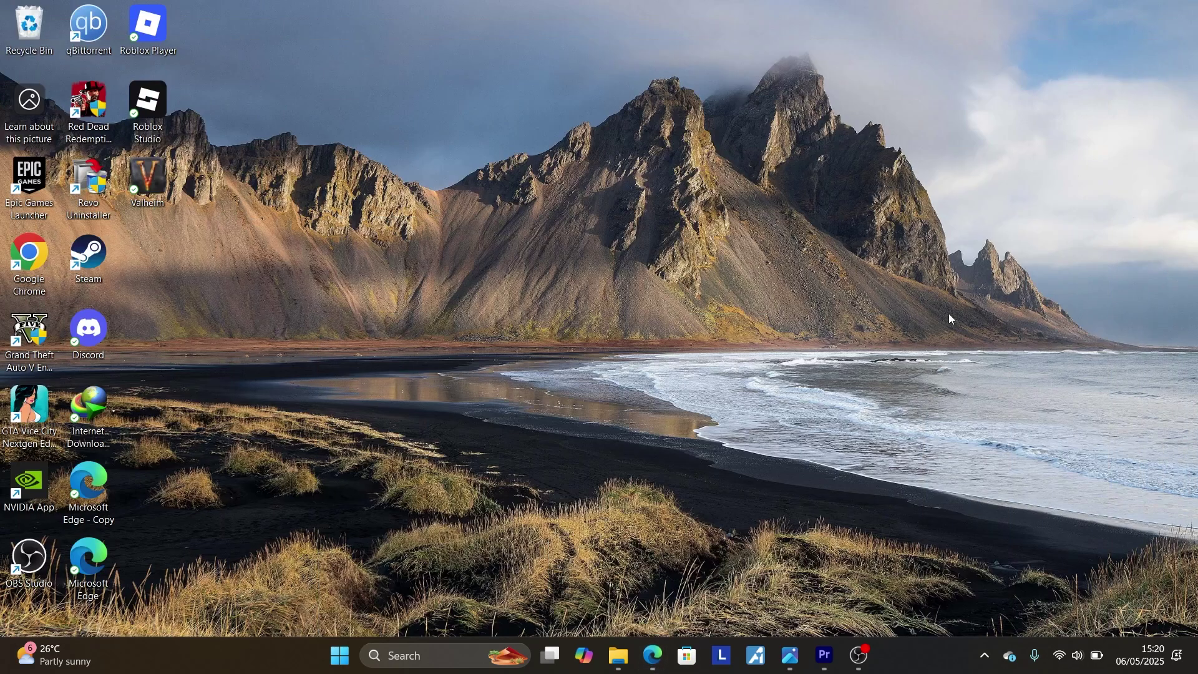
# - Back in Premiere Pro, delete first.jpg from the project along with its clip in tt
pyautogui.click(822, 660)
pyautogui.click(118, 522)
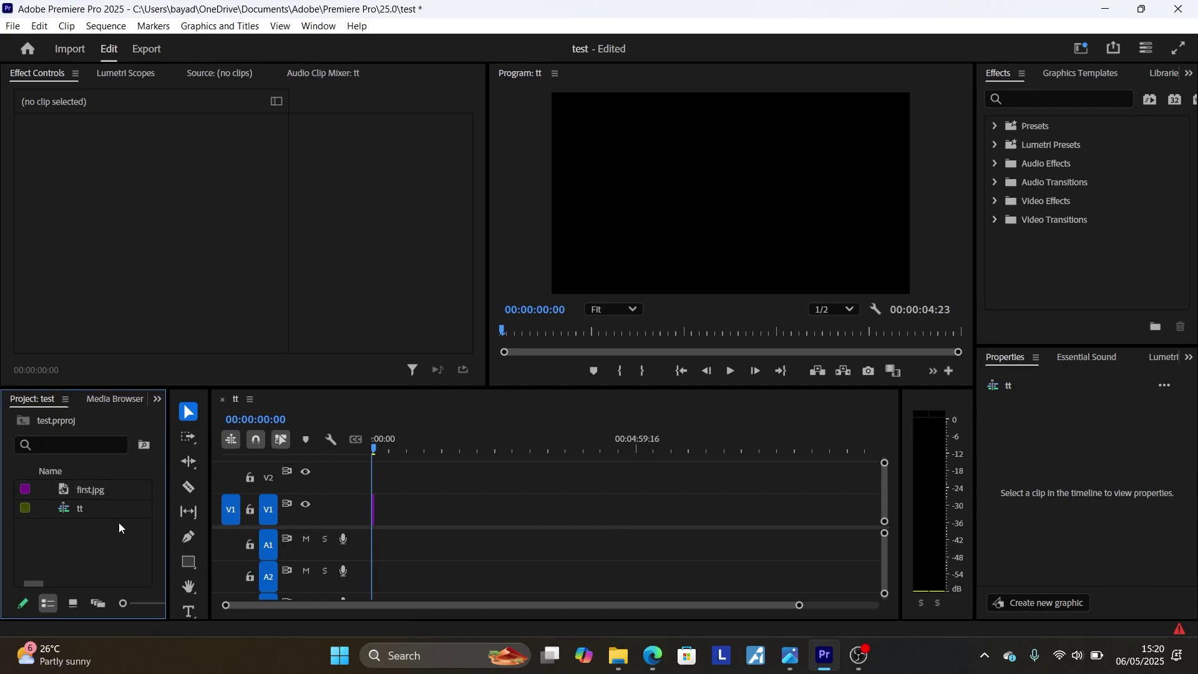
pyautogui.click(109, 489)
pyautogui.press('Delete')
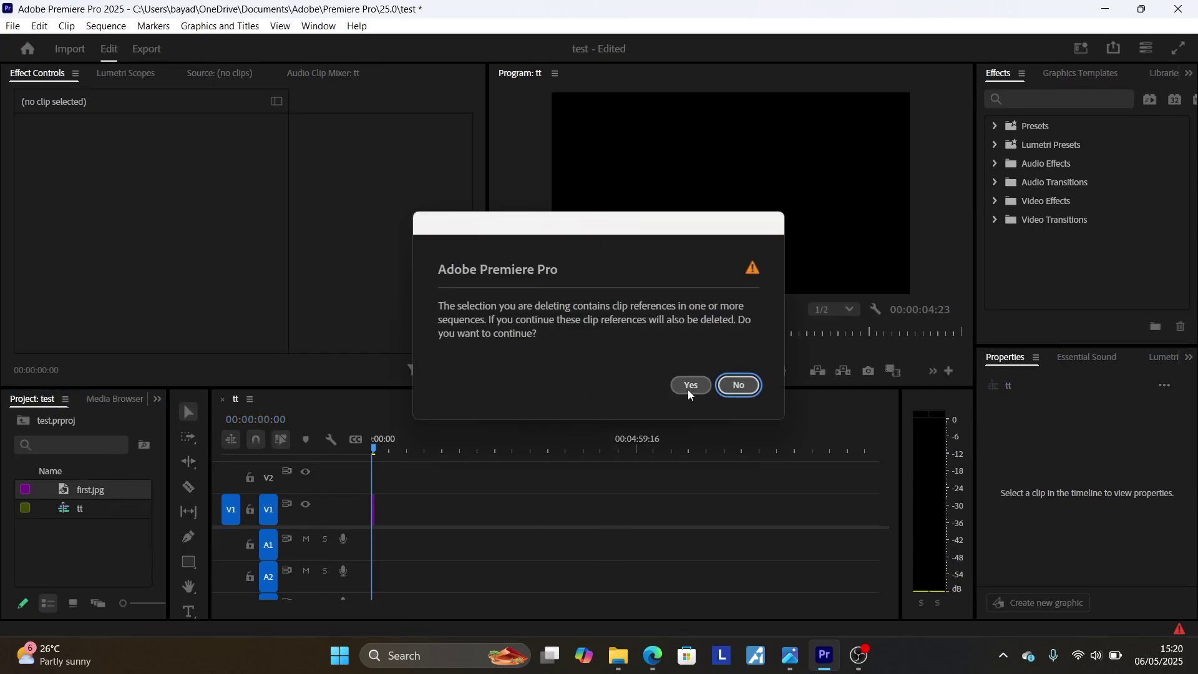
pyautogui.click(687, 388)
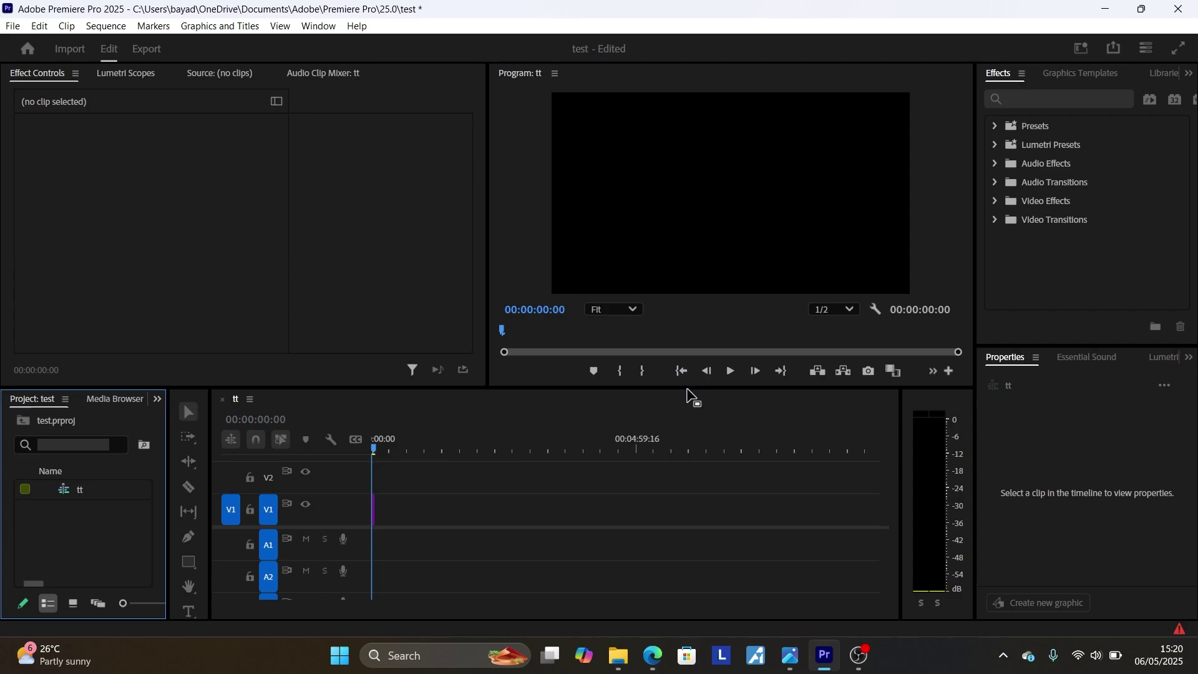
# - Import the re-exported last.png from the Downloads folder into the project
pyautogui.click(13, 26)
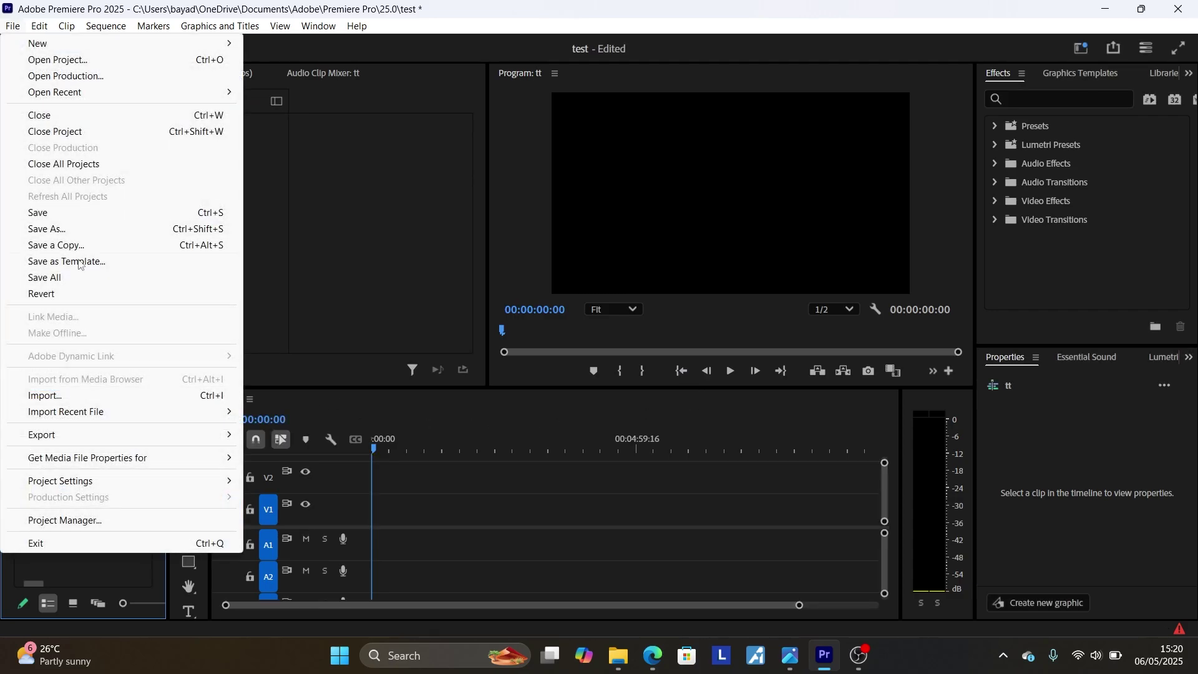
pyautogui.click(88, 393)
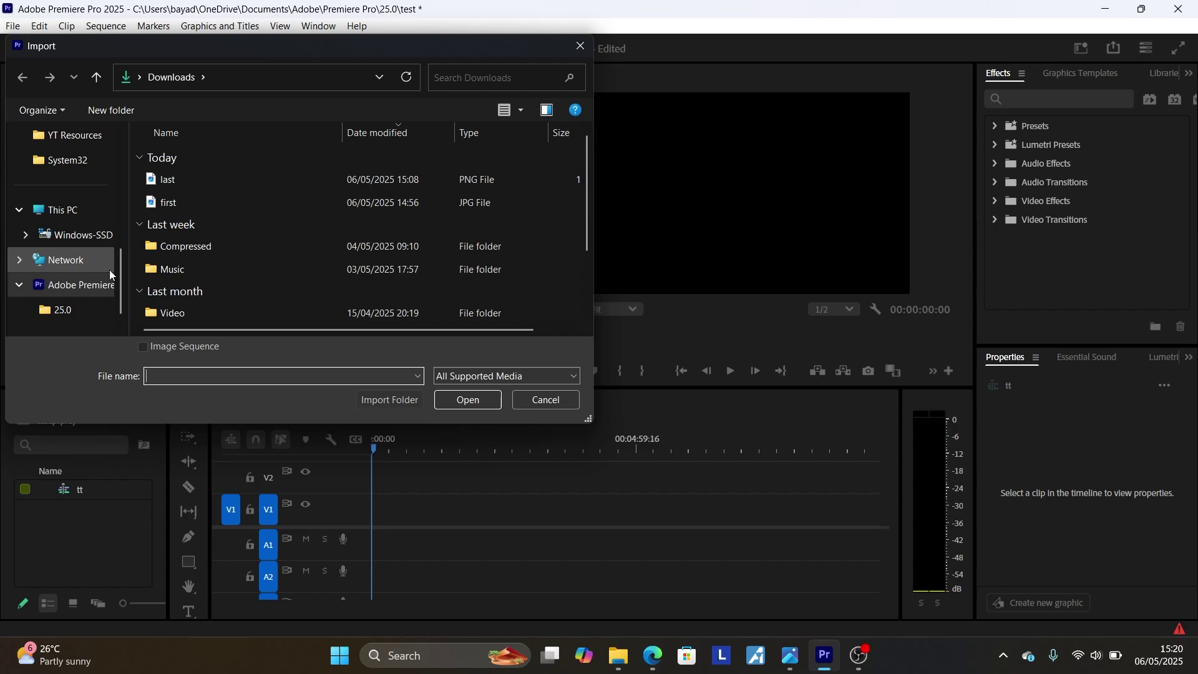
pyautogui.scroll(3, 94, 275)
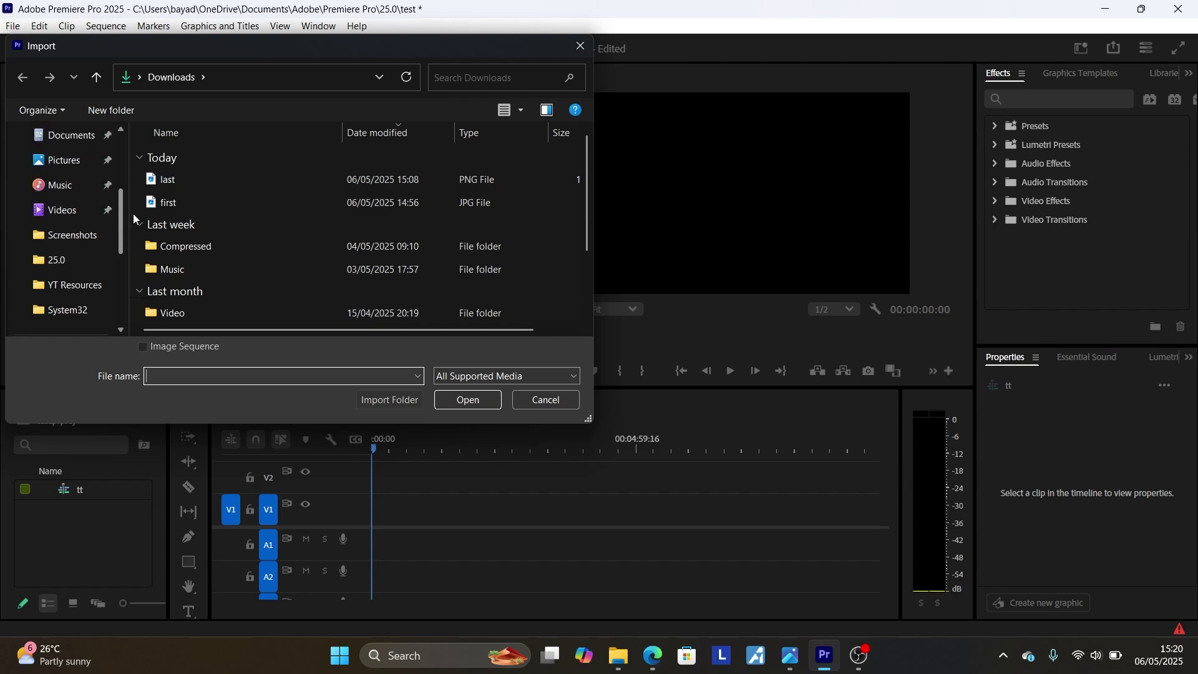
pyautogui.click(222, 183)
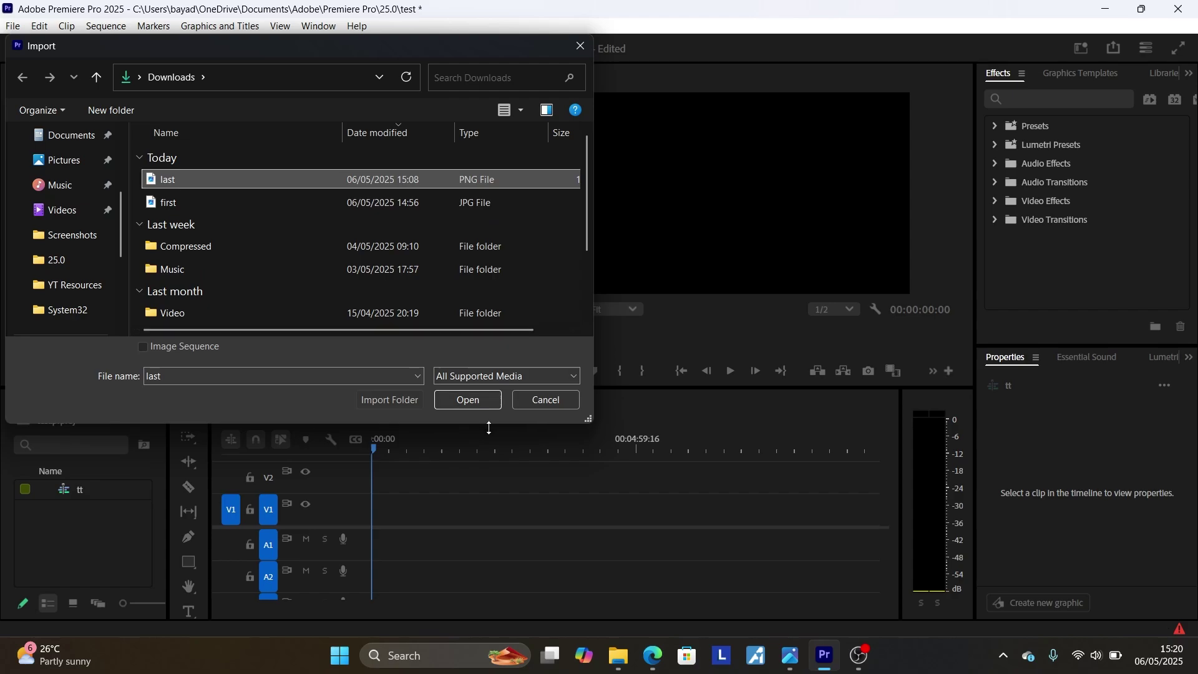
pyautogui.click(469, 400)
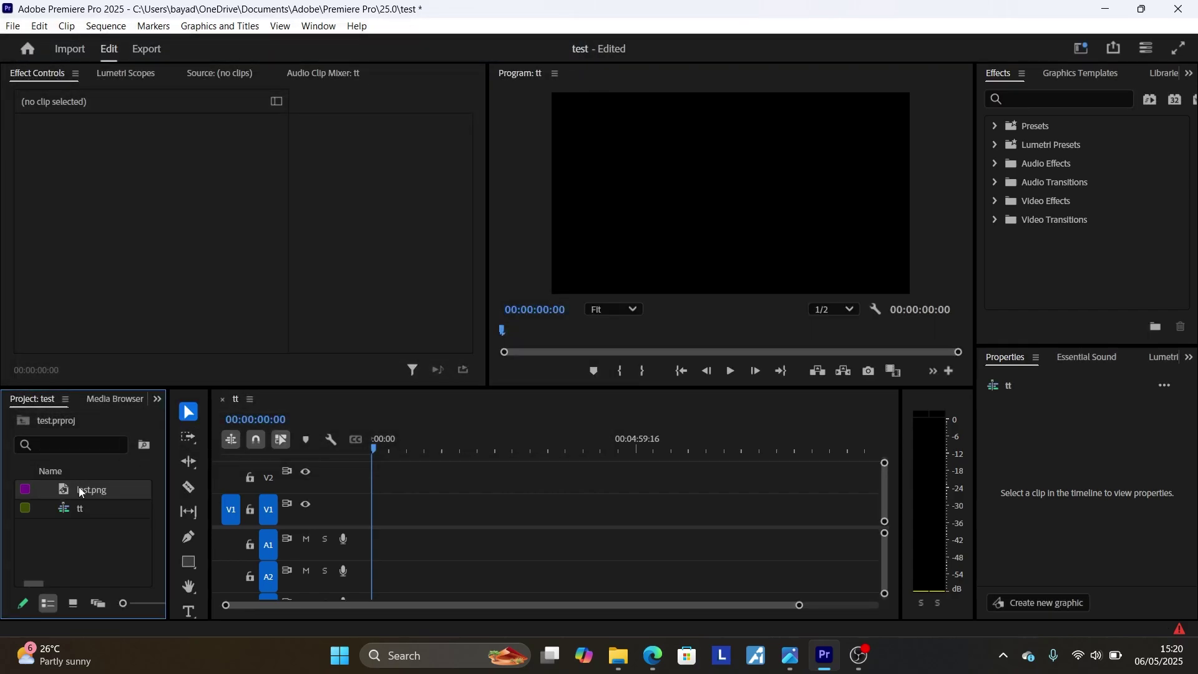
# - Drag last.png onto track V1 at 0:00 so the statement screenshot shows in the Program monitor
pyautogui.moveTo(80, 487); pyautogui.dragTo(479, 496)
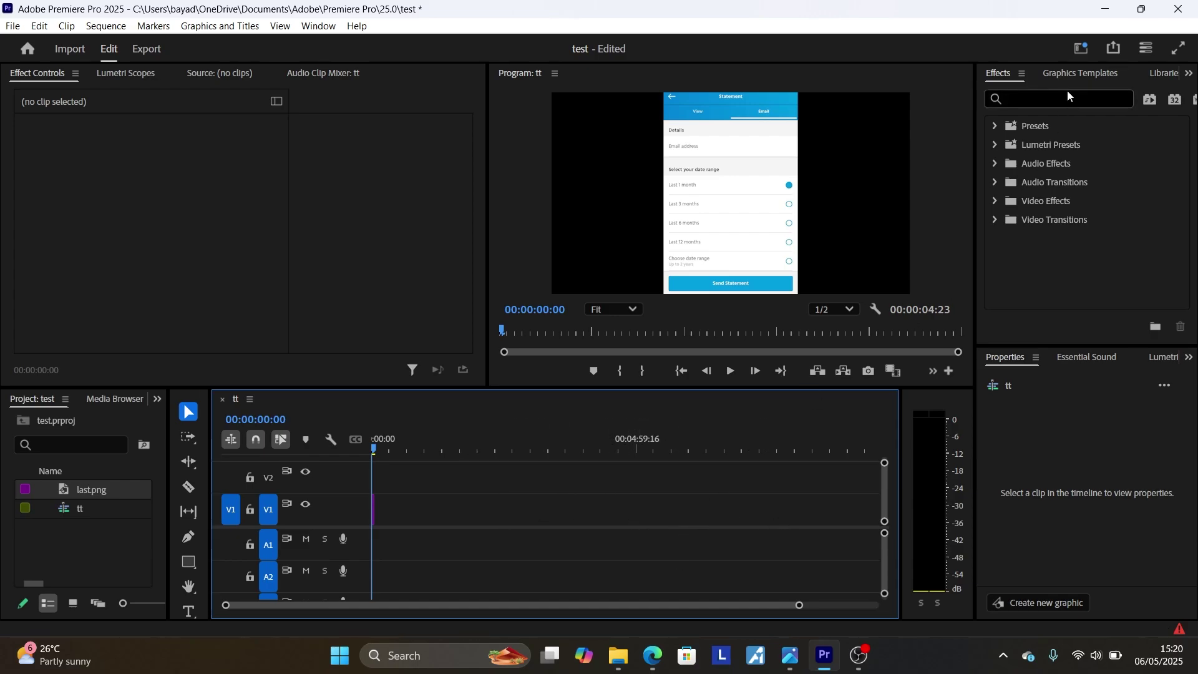
# - Minimize Premiere Pro, switch to the Fix Premiere Pro Google Doc and scroll through its causes
pyautogui.click(1102, 7)
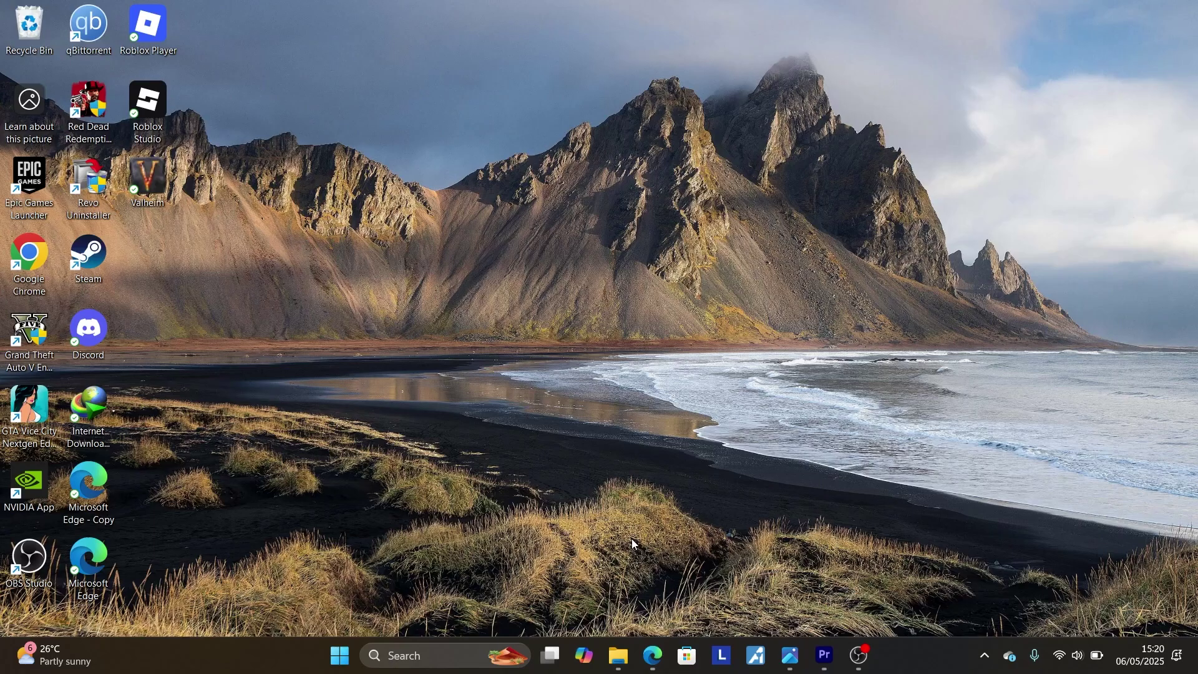
pyautogui.click(653, 654)
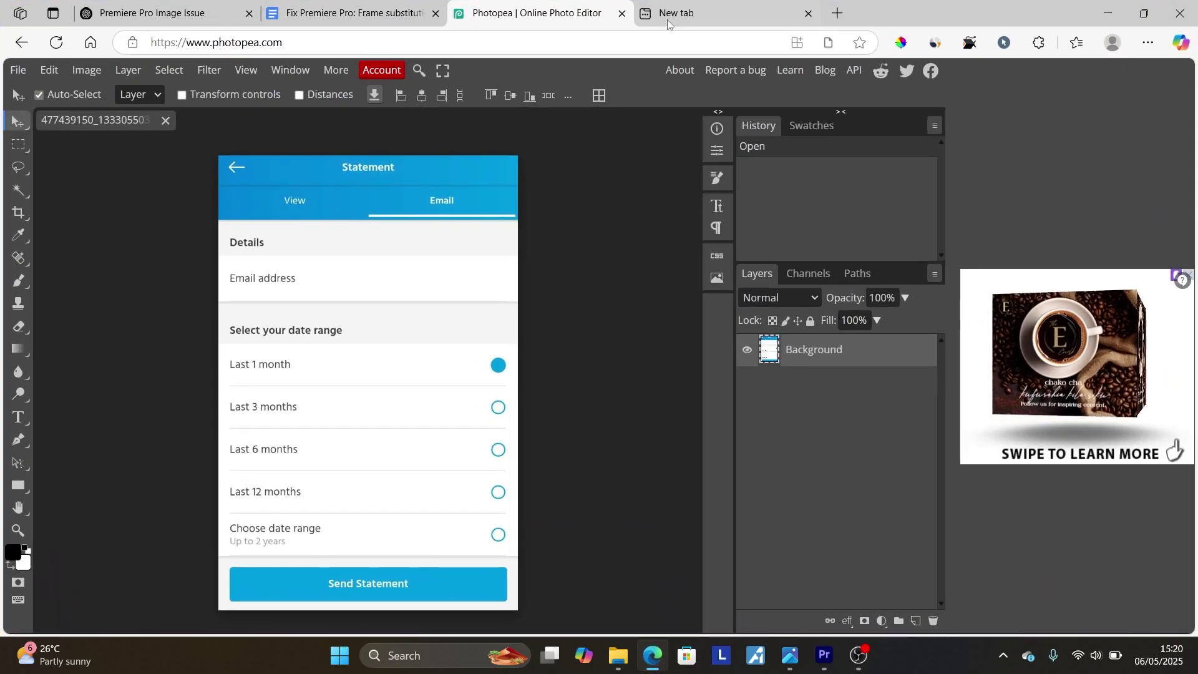
pyautogui.click(313, 7)
pyautogui.scroll(-3, 474, 208)
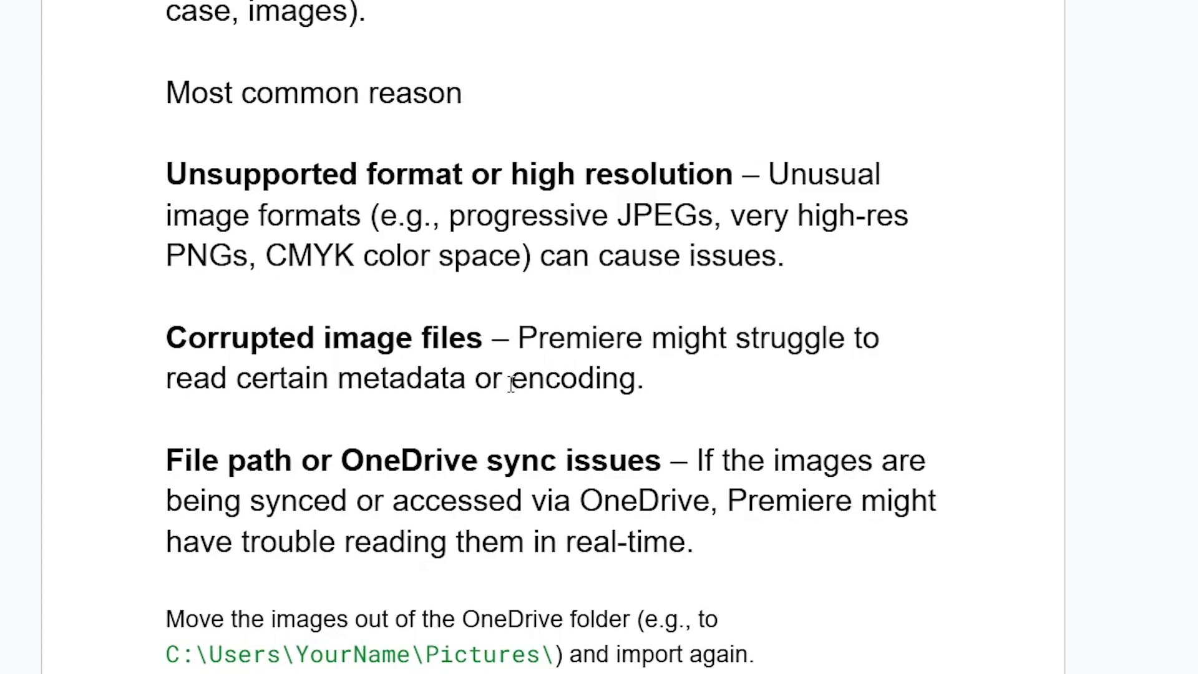
pyautogui.scroll(-2, 510, 385)
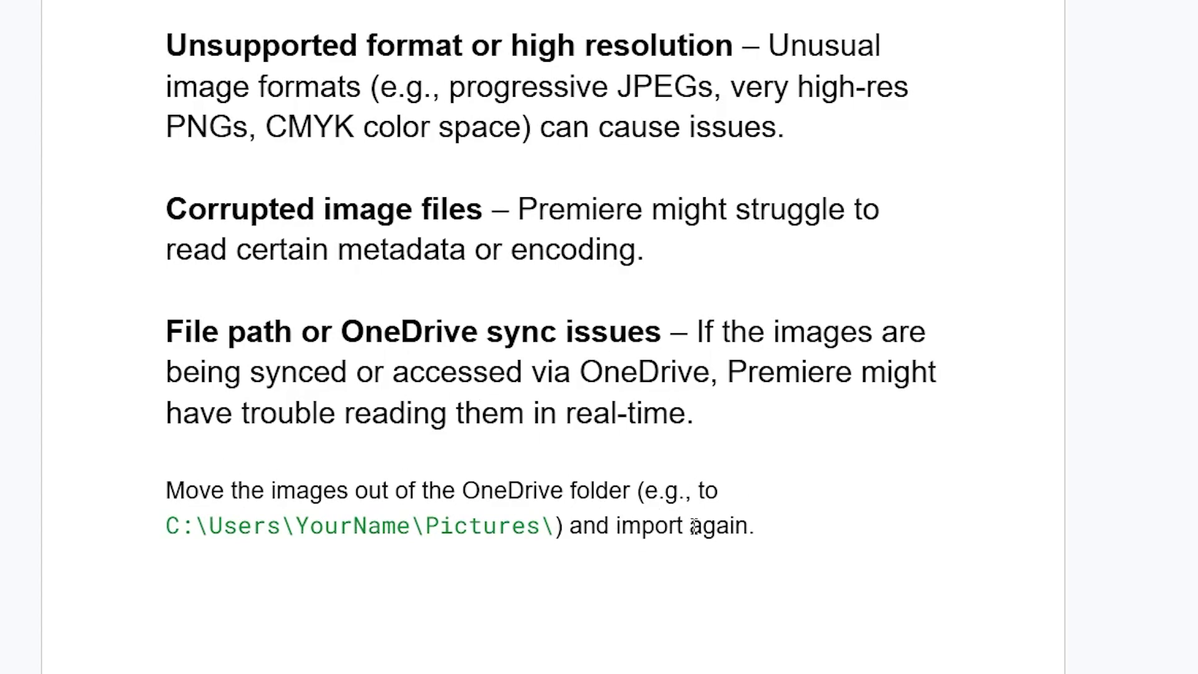
pyautogui.scroll(5, 547, 438)
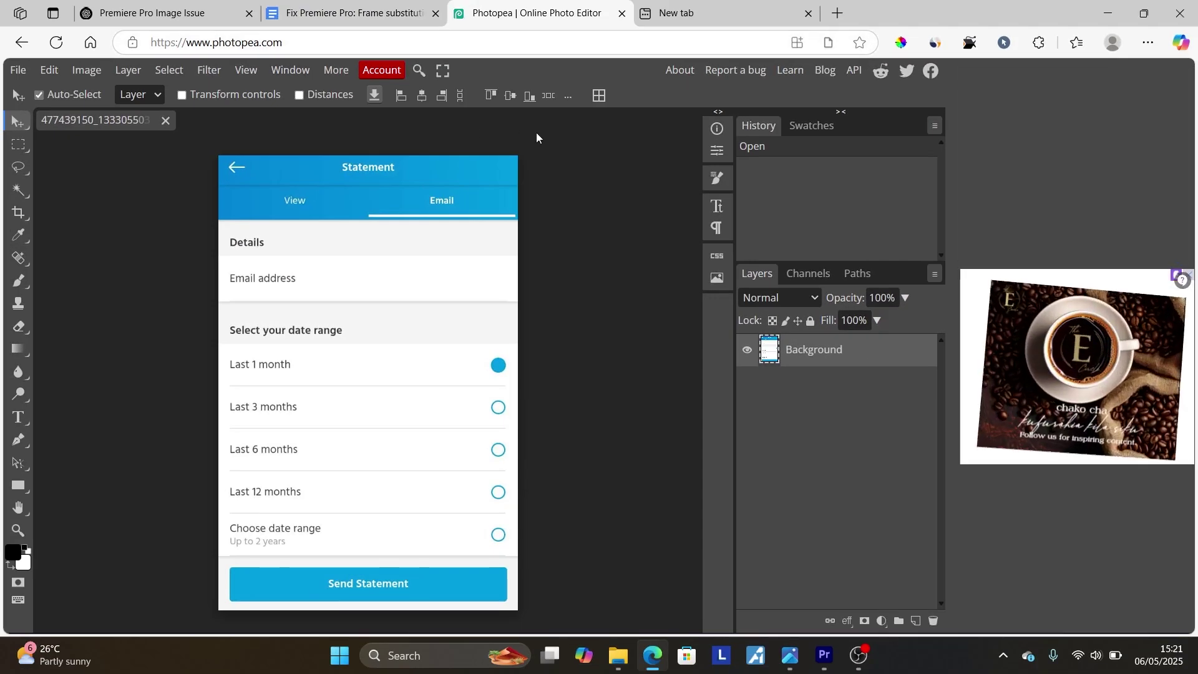
# - Return to Premiere Pro, then open the Events screenshot in Photos and zoom in on the errors
pyautogui.click(1110, 12)
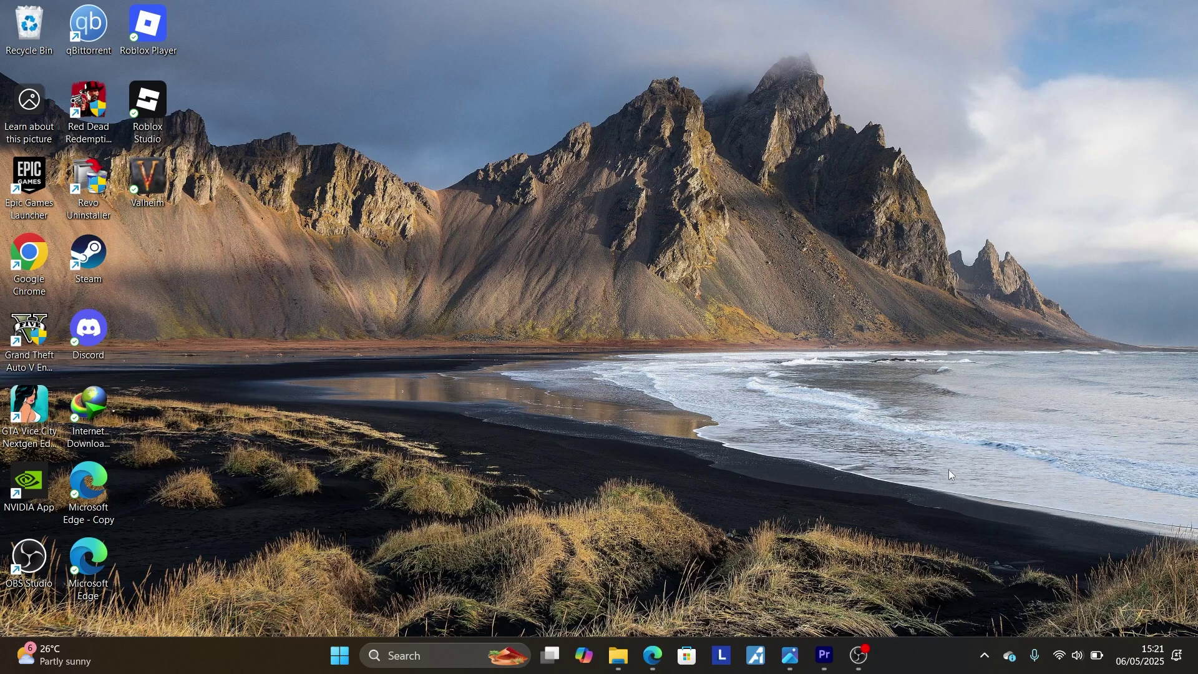
pyautogui.click(824, 655)
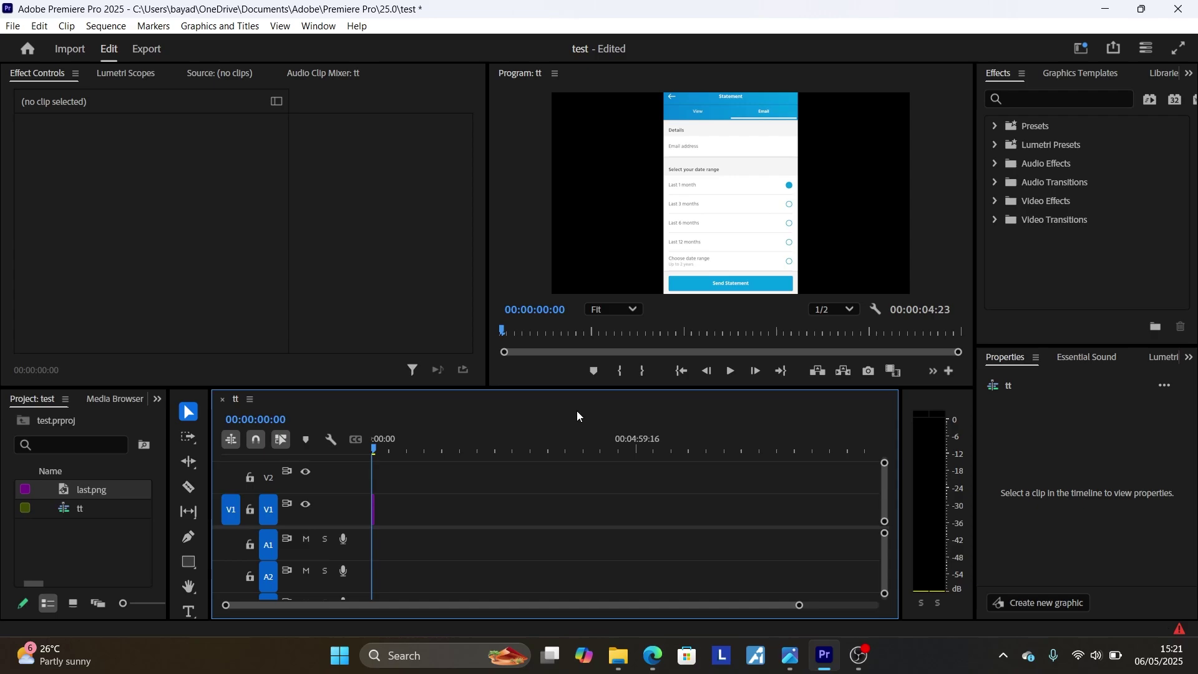
pyautogui.click(791, 655)
pyautogui.scroll(2, 340, 268)
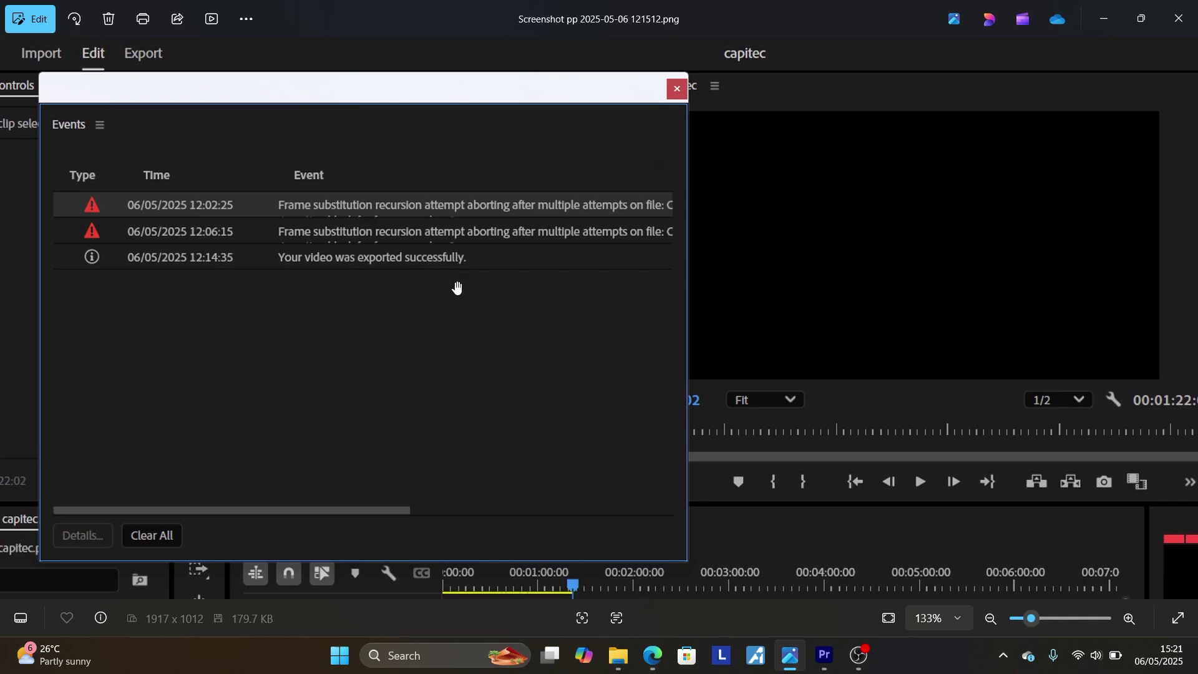
pyautogui.moveTo(376, 329); pyautogui.dragTo(427, 334)
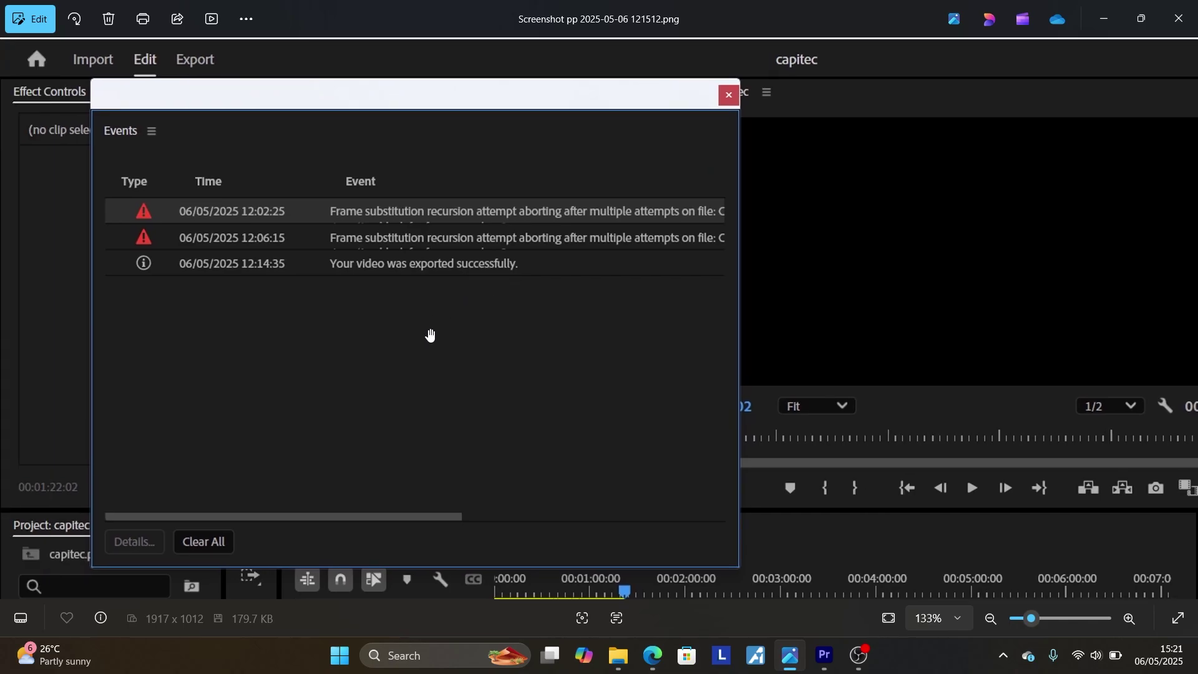